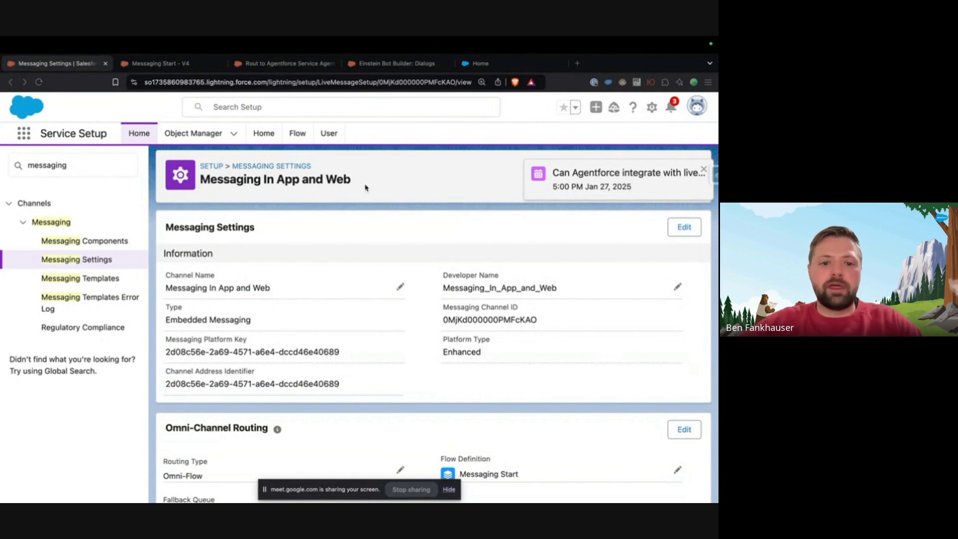
Review Omni-Channel Routing (Messaging Start flow, Messaging Fallback queue) and bring up the Messaging Start - V4 tab.
scroll(399, 339, "down", 1)
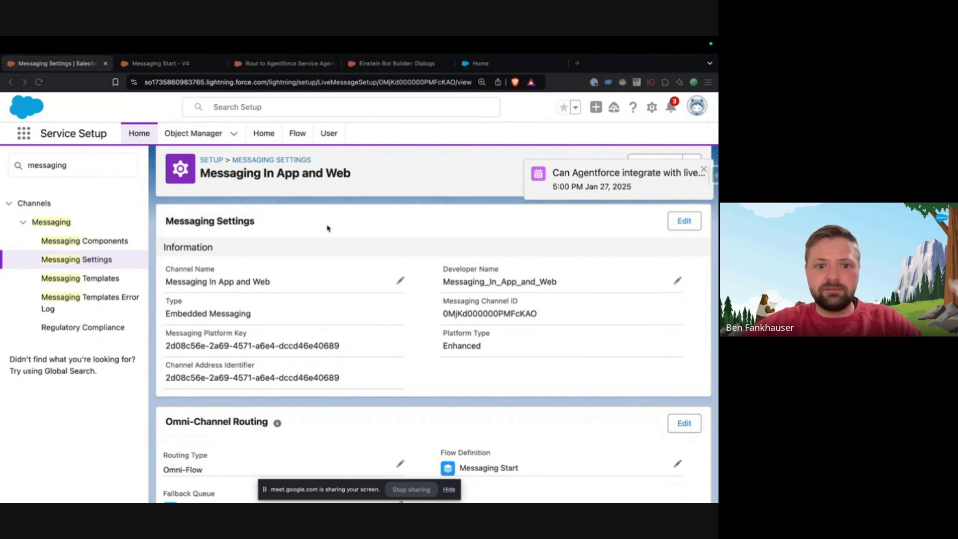
scroll(366, 241, "down", 3)
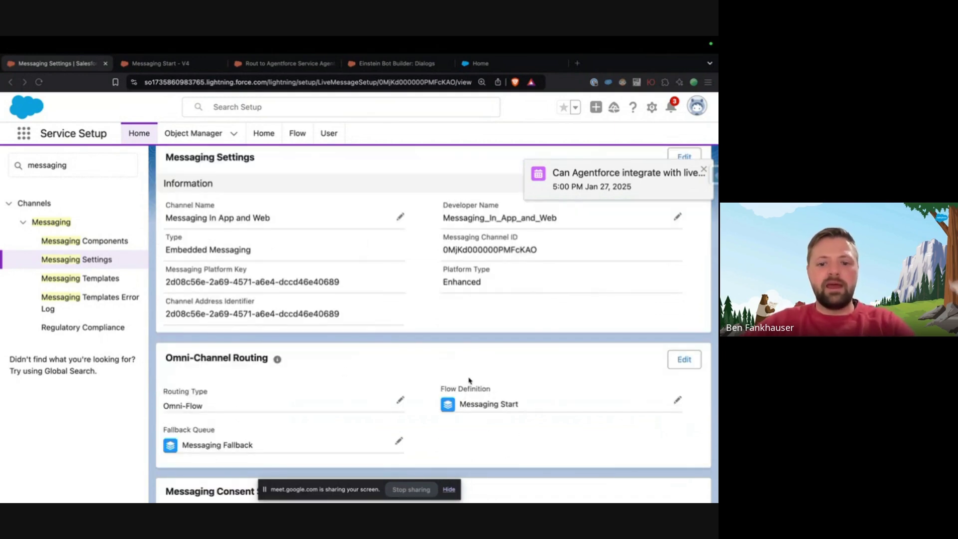
left_click(438, 407)
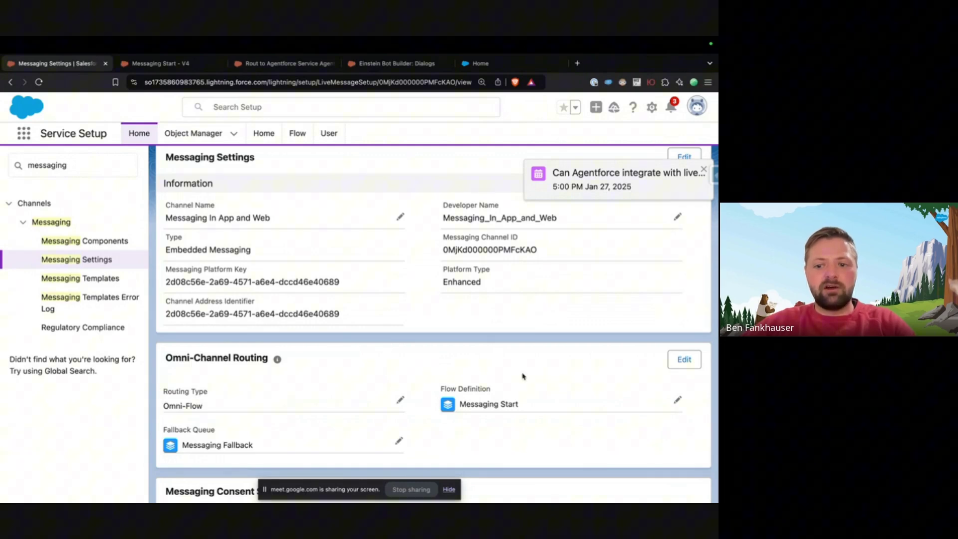
Check the Messaging Start Route Work panel (LiveMessage, Route To: Bot, Luna Bot), then go to Luna Bot's dialogs.
left_click(158, 63)
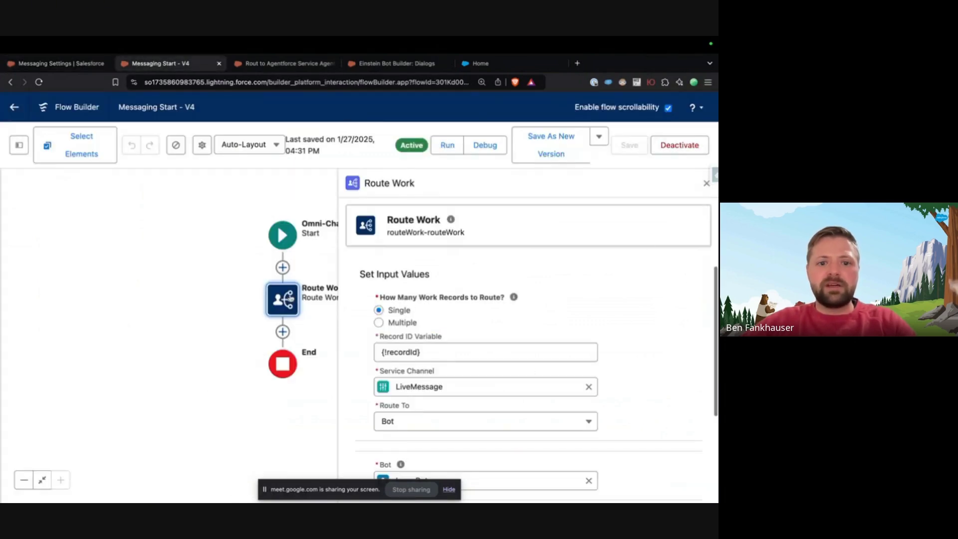
left_click_drag(229, 309, 137, 269)
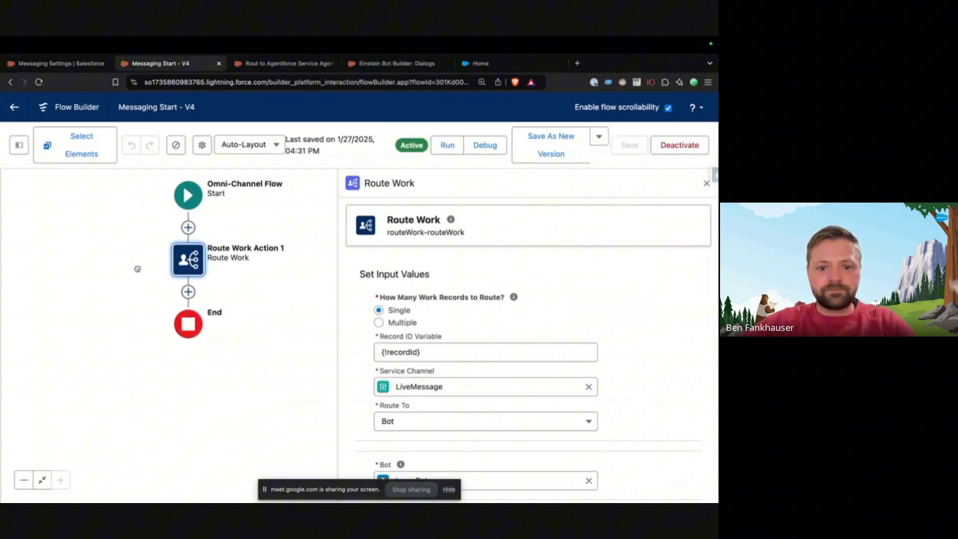
scroll(465, 310, "down", 2)
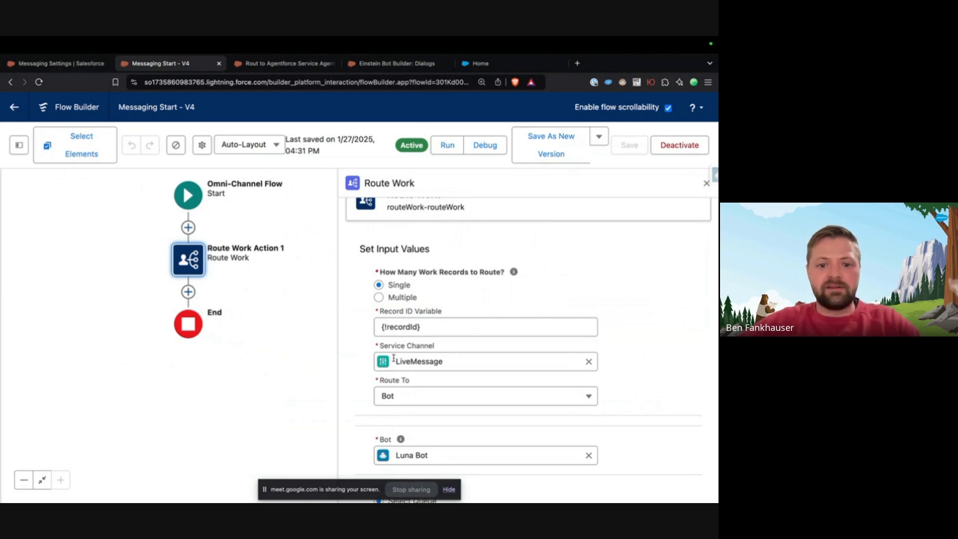
left_click_drag(373, 363, 411, 406)
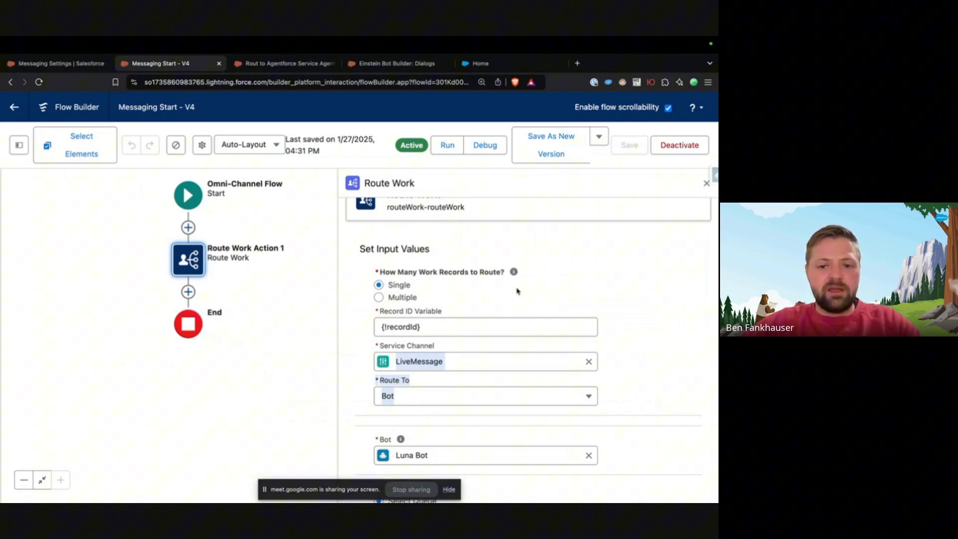
left_click(552, 298)
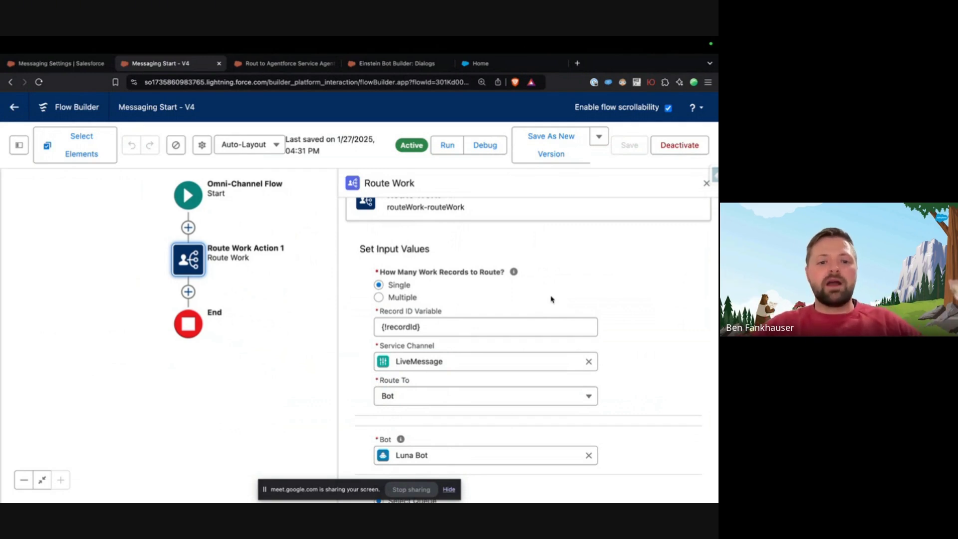
mouse_move(167, 51)
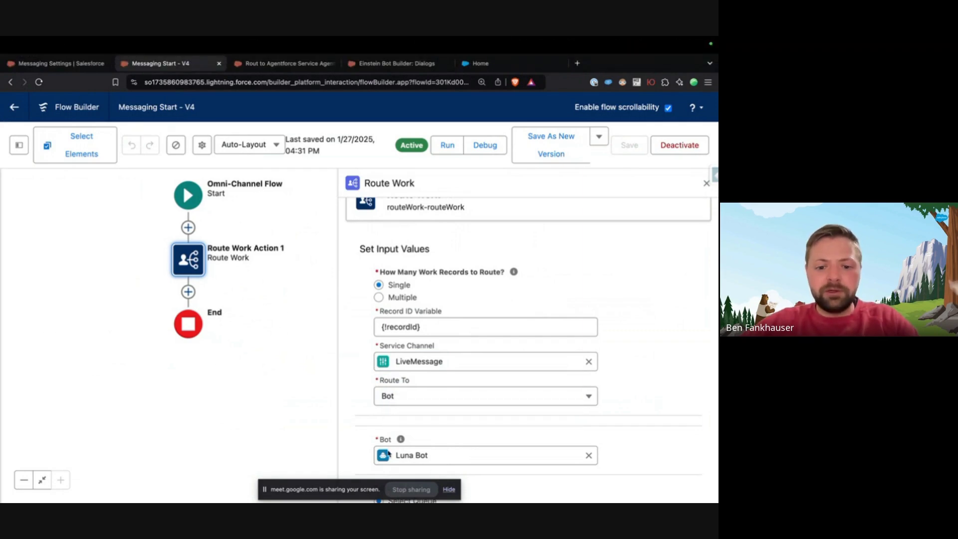
left_click(394, 64)
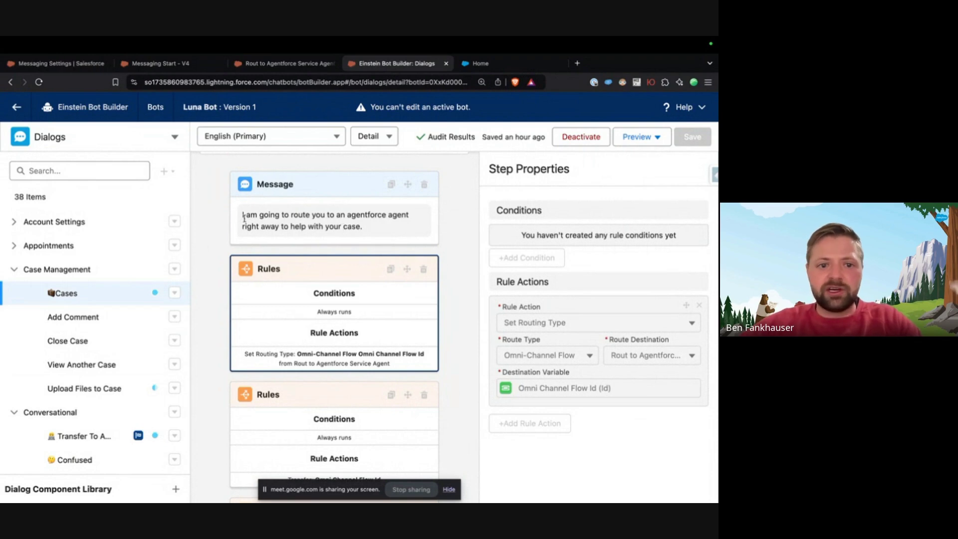
scroll(100, 349, "down", 7)
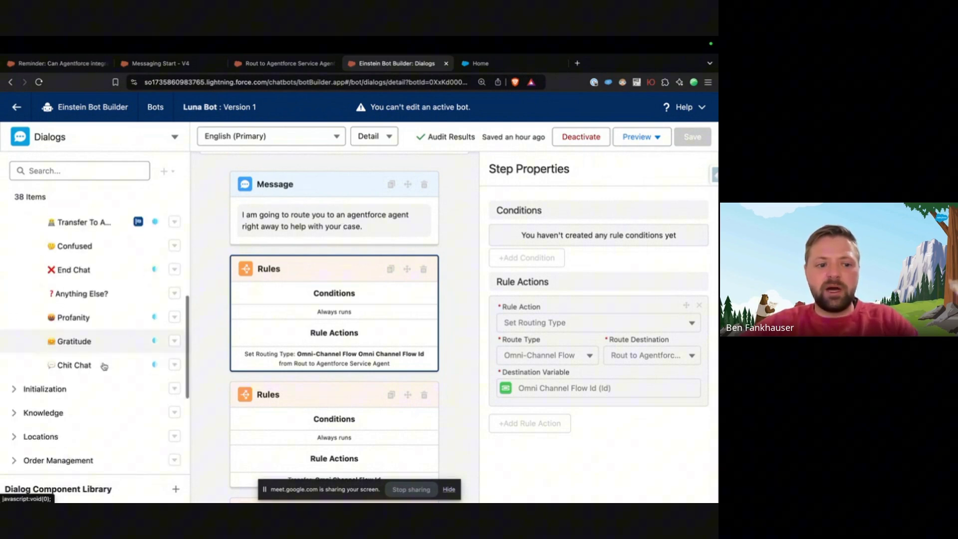
scroll(95, 372, "down", 1)
left_click(85, 377)
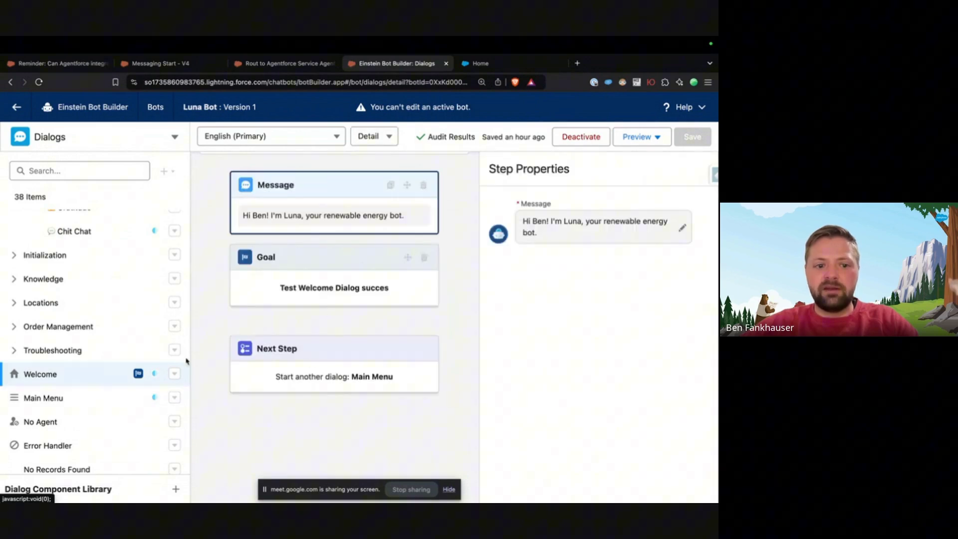
left_click(61, 399)
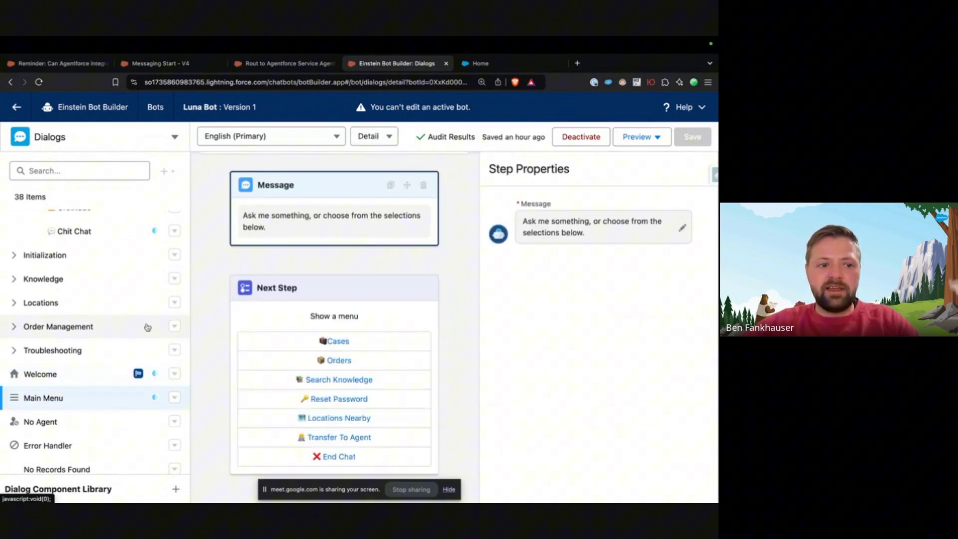
scroll(102, 292, "up", 5)
scroll(96, 288, "up", 3)
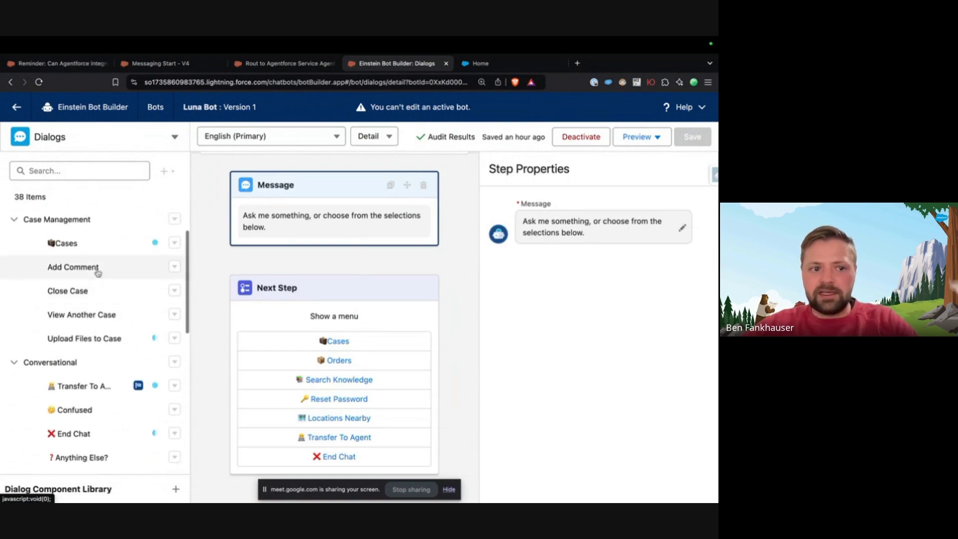
left_click(88, 249)
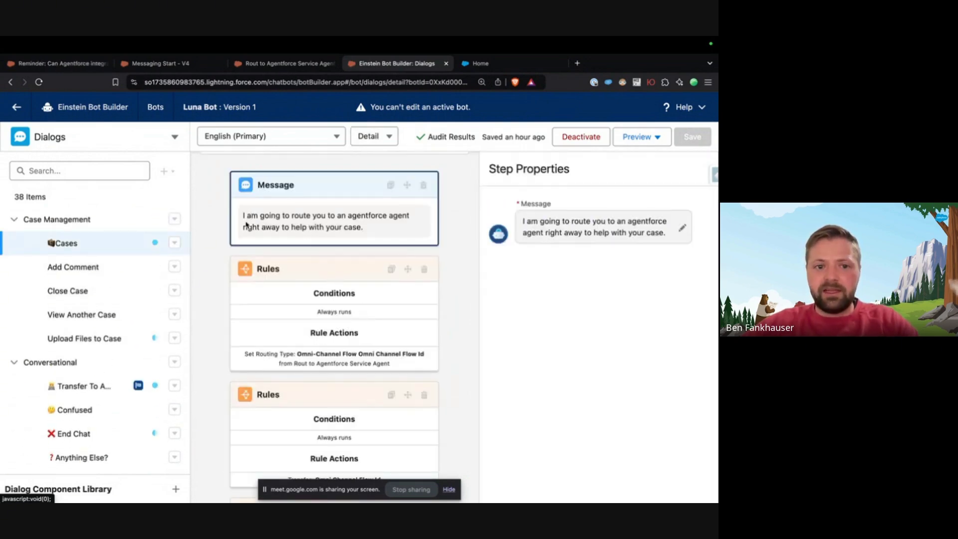
left_click_drag(244, 215, 375, 229)
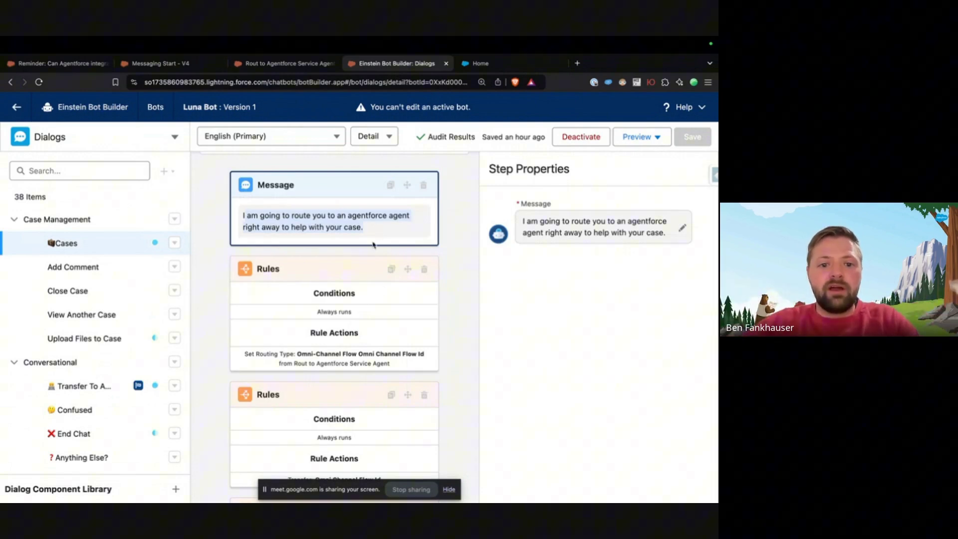
View the Cases dialog's Set Routing Type rule and its Transfer rule using the Omni Channel Flow Id.
left_click(329, 272)
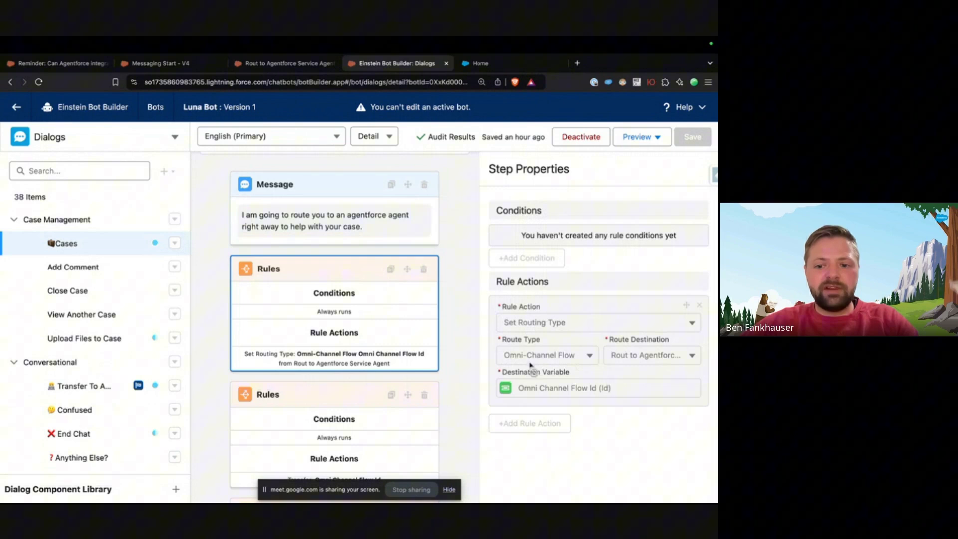
left_click(336, 400)
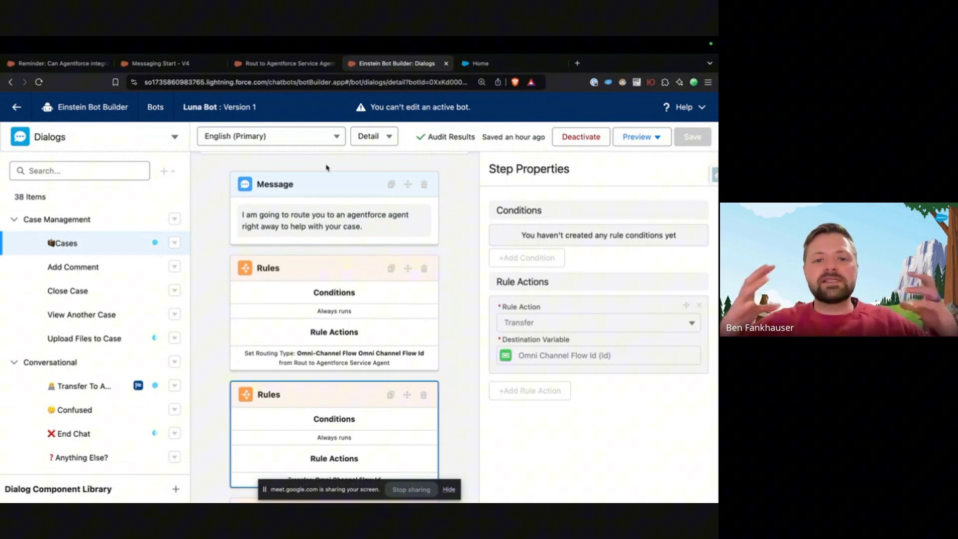
In the Rout to Agentforce Service Agent - V2 flow, set Route Work to send work to Agentforce Service Agent.
left_click(282, 63)
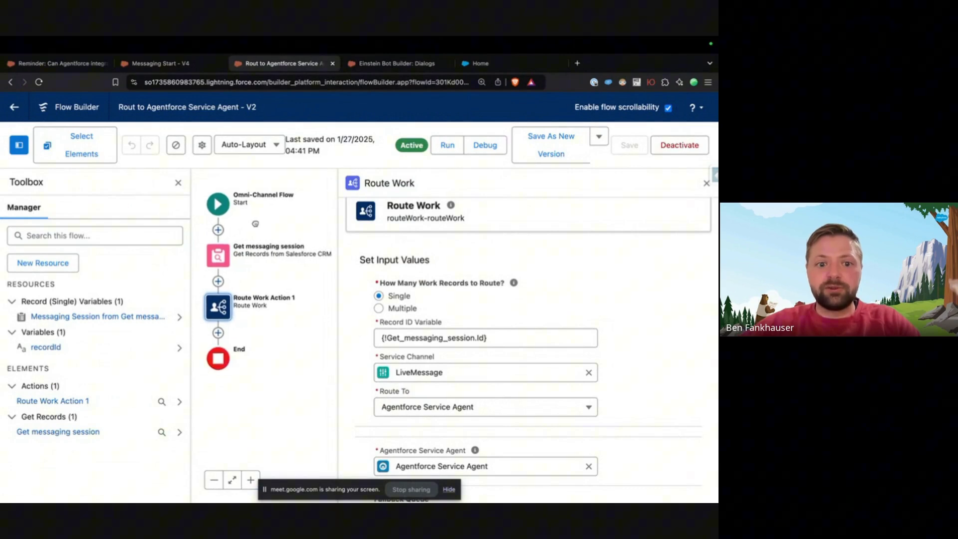
key("ctrl+shift+Tab")
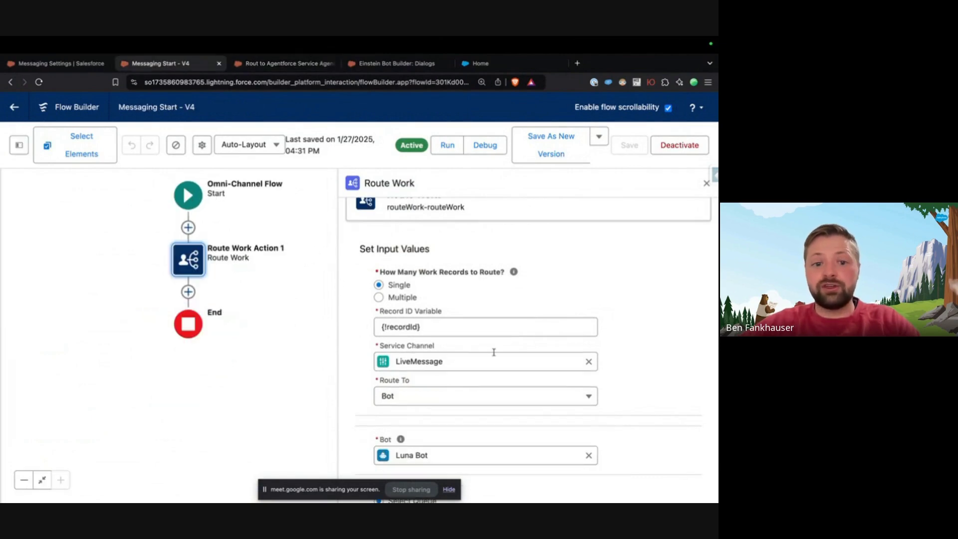
key("ctrl+Tab")
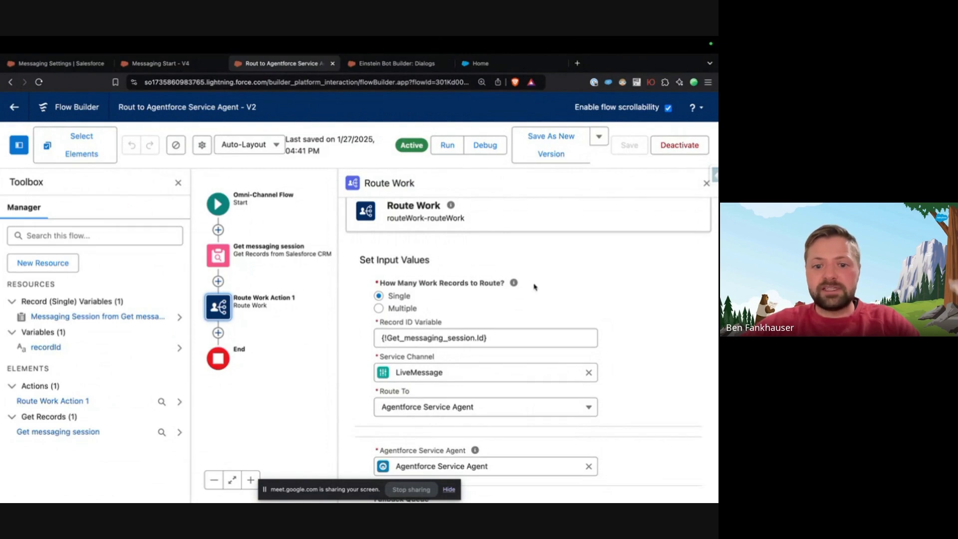
scroll(534, 287, "down", 1)
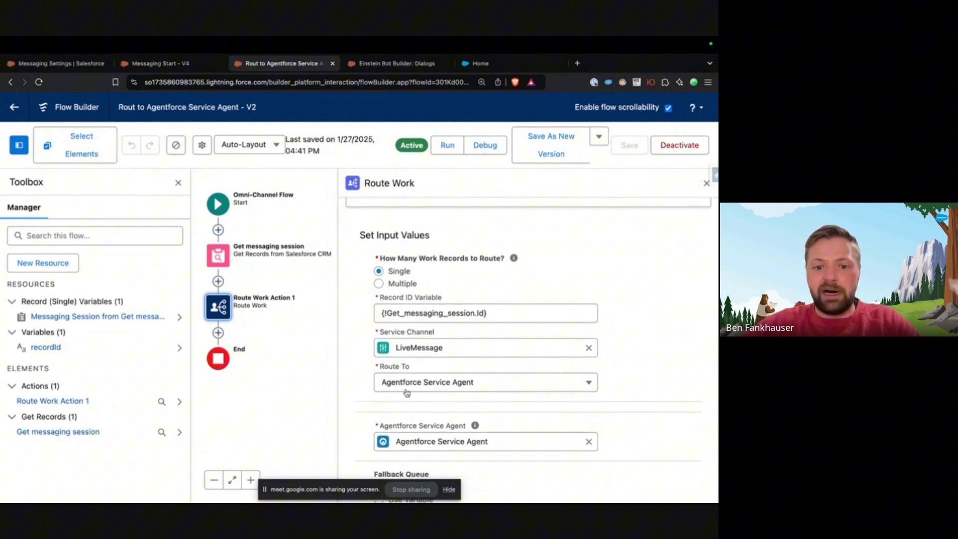
left_click(503, 386)
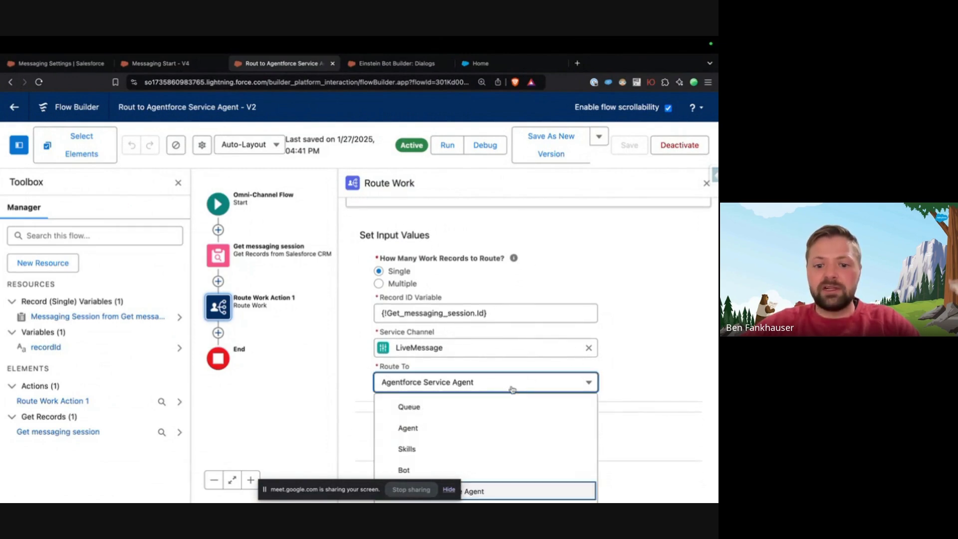
scroll(620, 467, "down", 2)
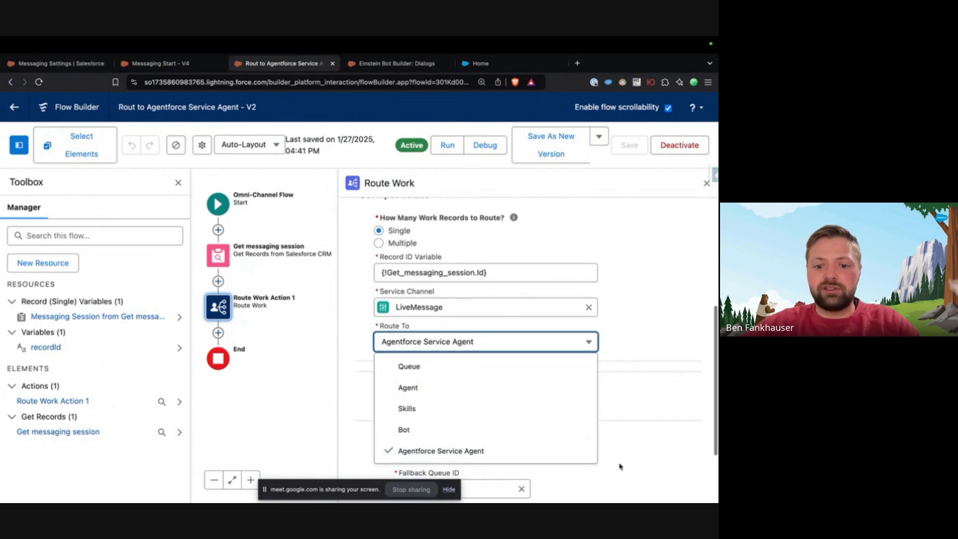
left_click(475, 451)
scroll(492, 380, "down", 2)
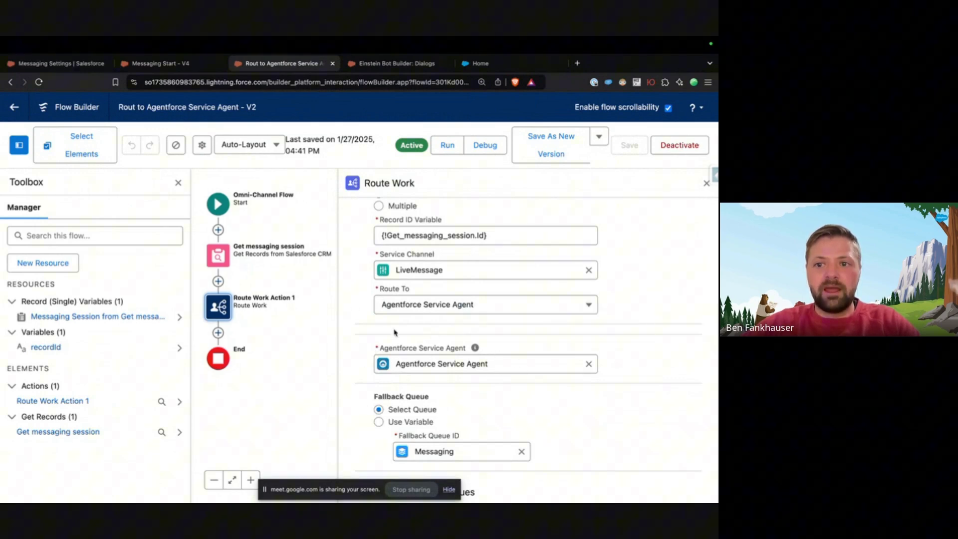
scroll(394, 333, "up", 3)
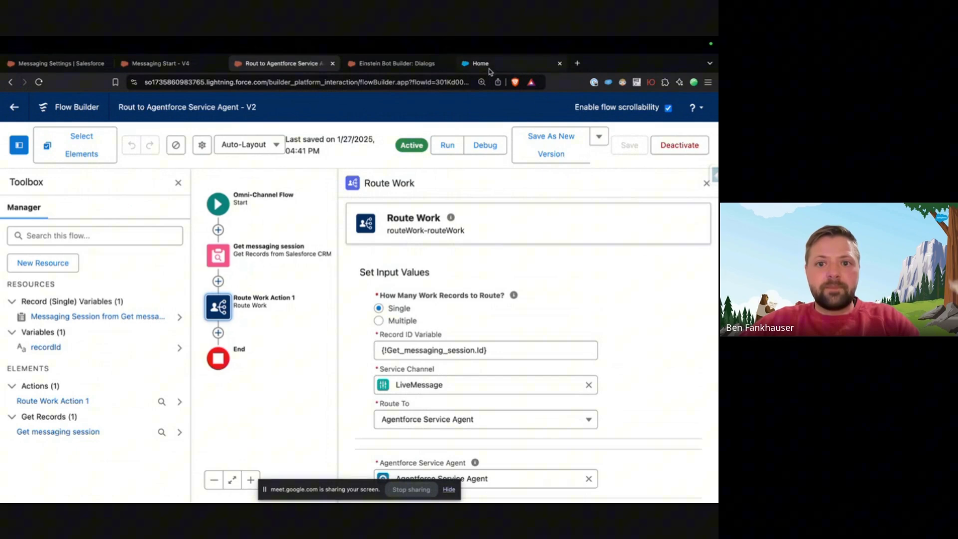
Start a Capricorn Coffee help-center chat, pick the Cases quick reply, and confirm Agentforce Service Agent joins.
left_click(489, 68)
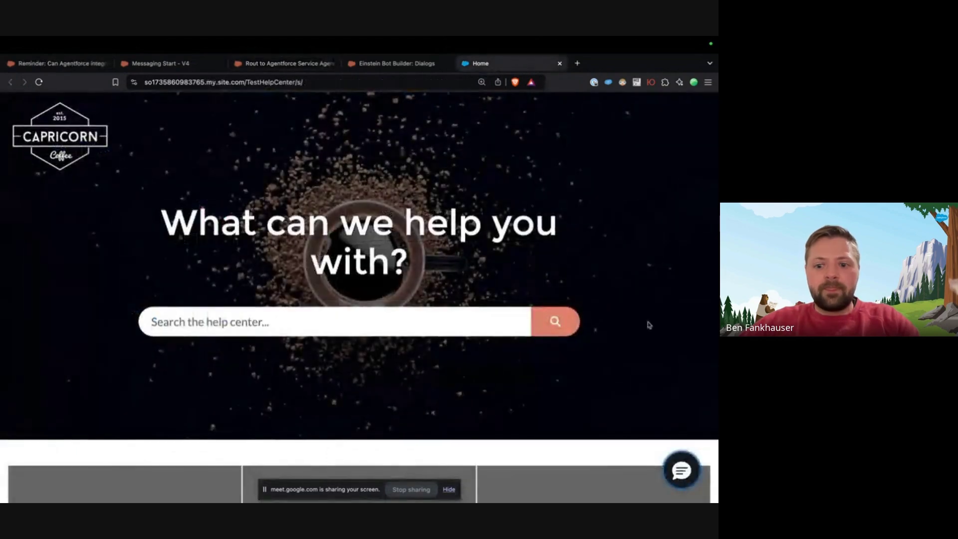
left_click(683, 471)
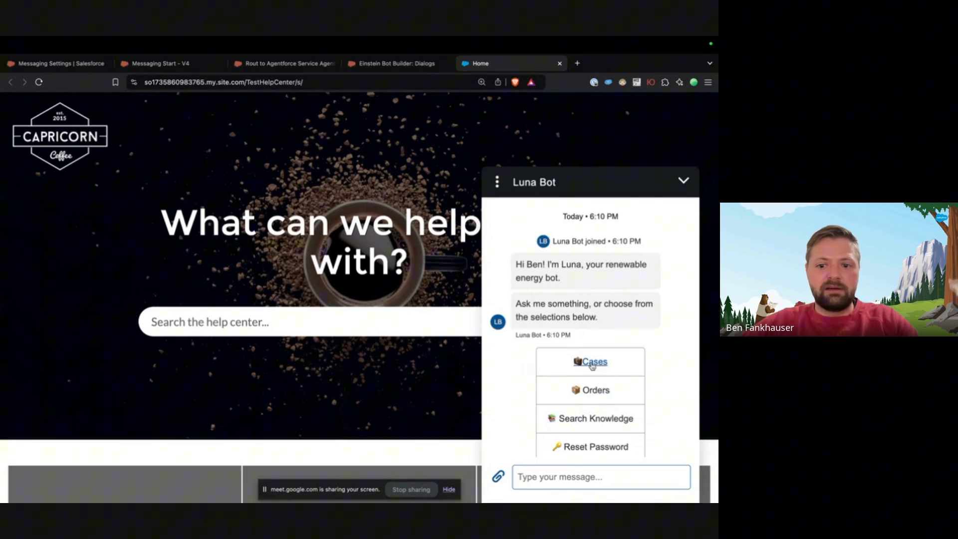
left_click(592, 363)
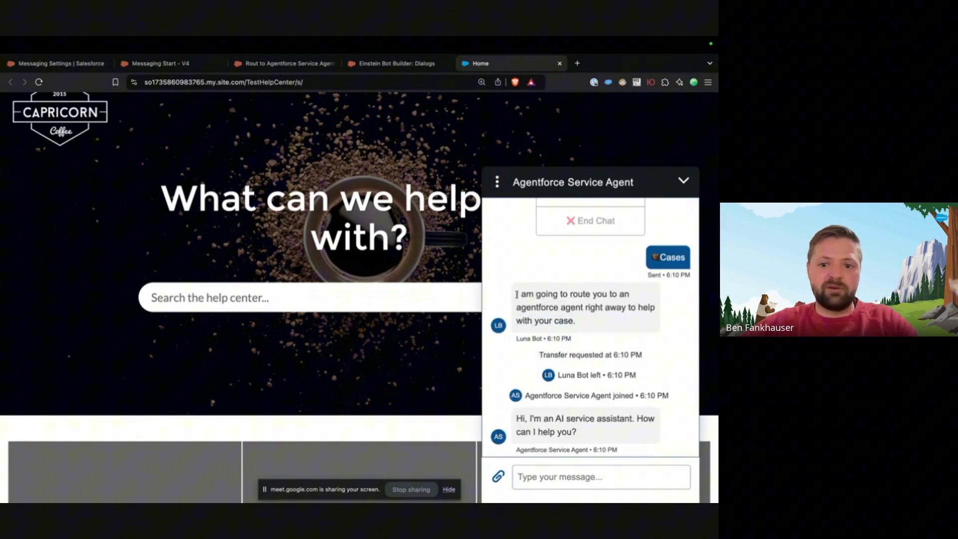
left_click_drag(516, 294, 585, 323)
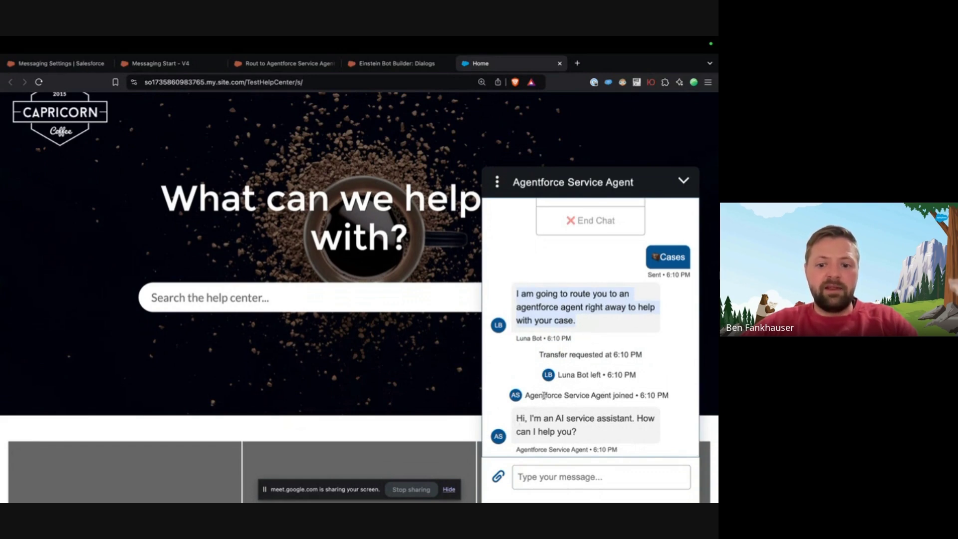
left_click_drag(524, 395, 605, 397)
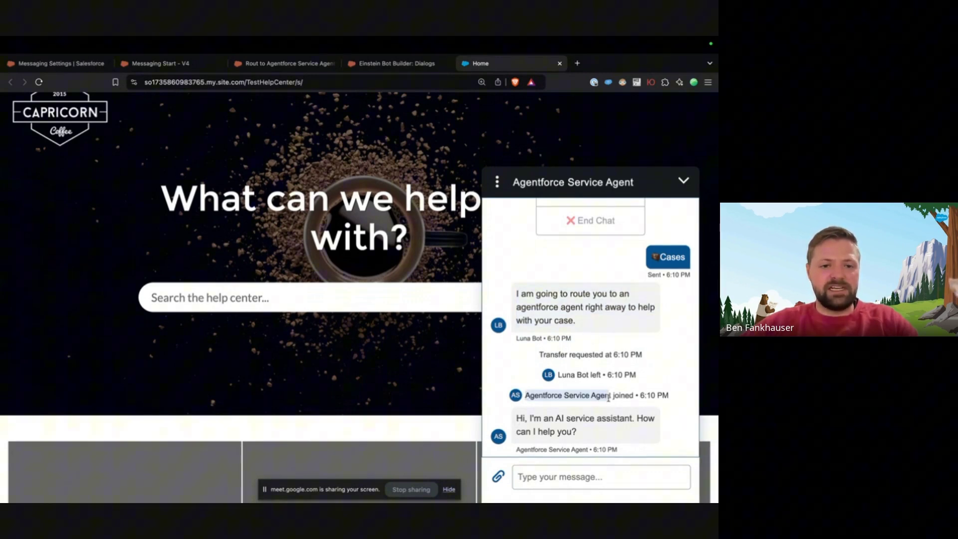
left_click(557, 477)
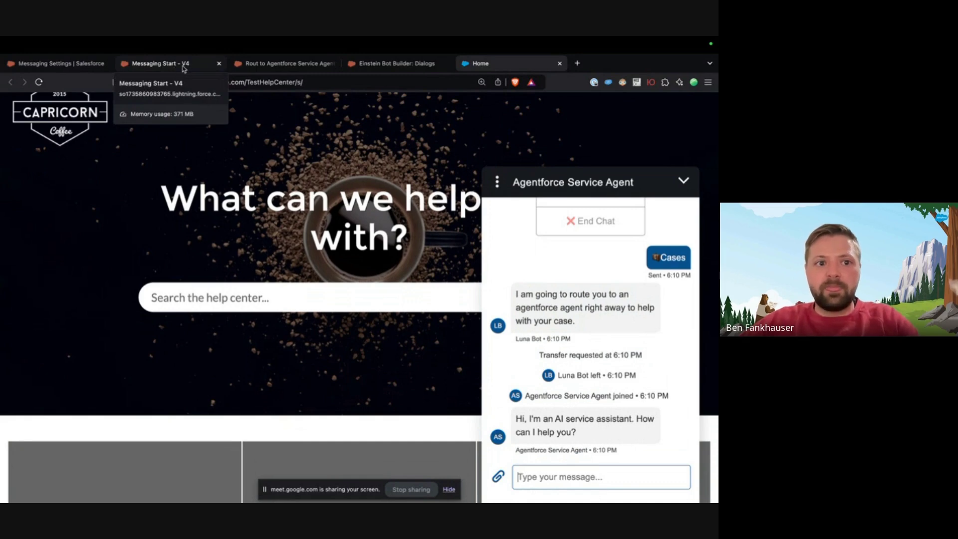
Confirm Omni-Channel Routing's Flow Definition is 'Messaging Start', then return to the Messaging Start - V4 flow.
left_click(74, 64)
scroll(297, 250, "up", 2)
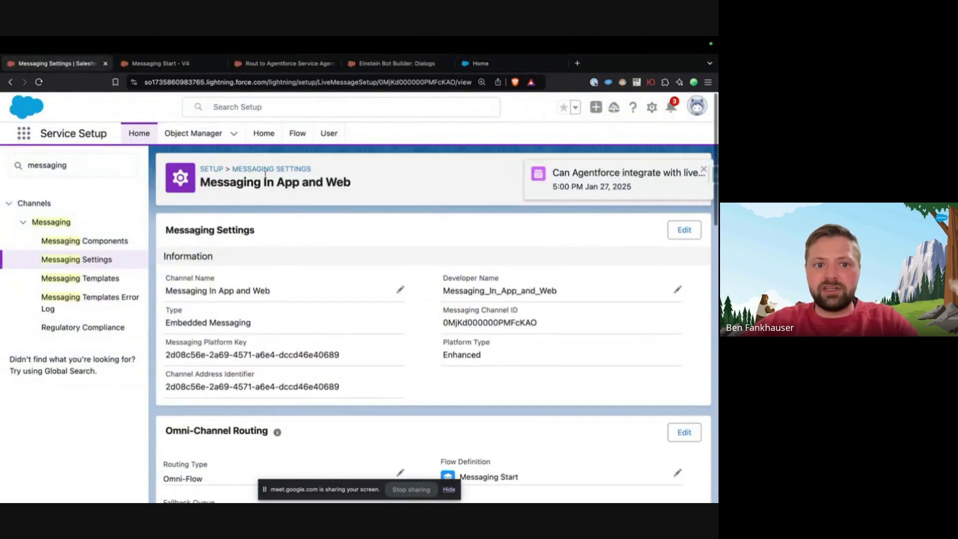
scroll(349, 299, "down", 2)
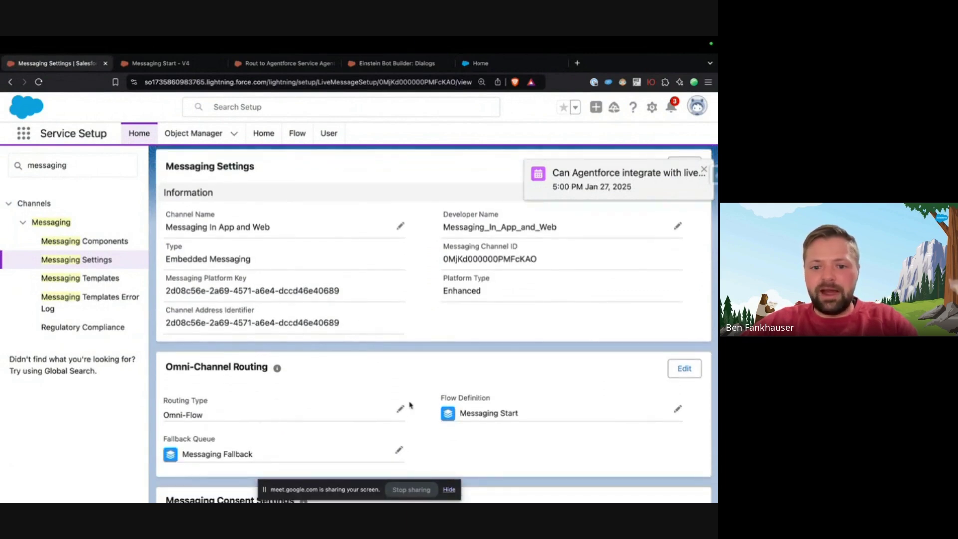
left_click_drag(438, 398, 541, 418)
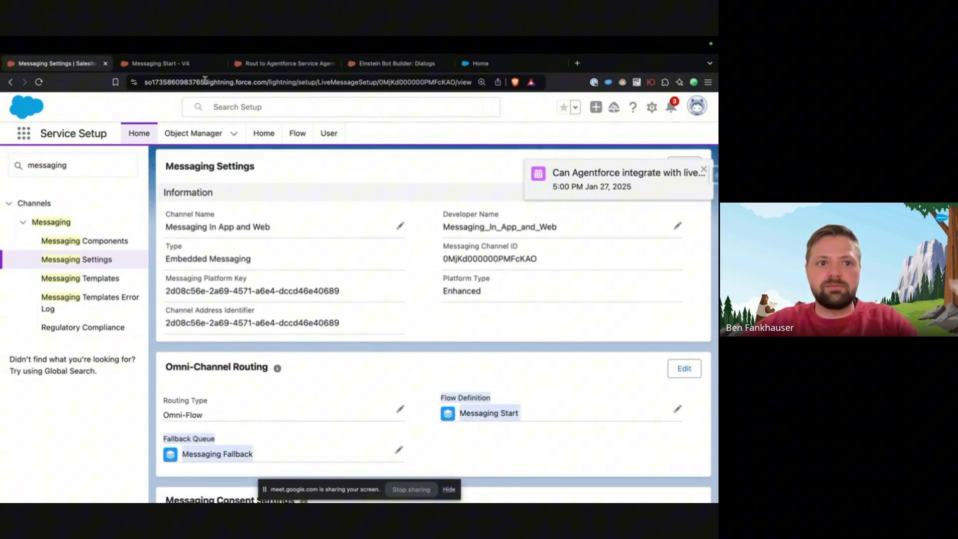
left_click(157, 66)
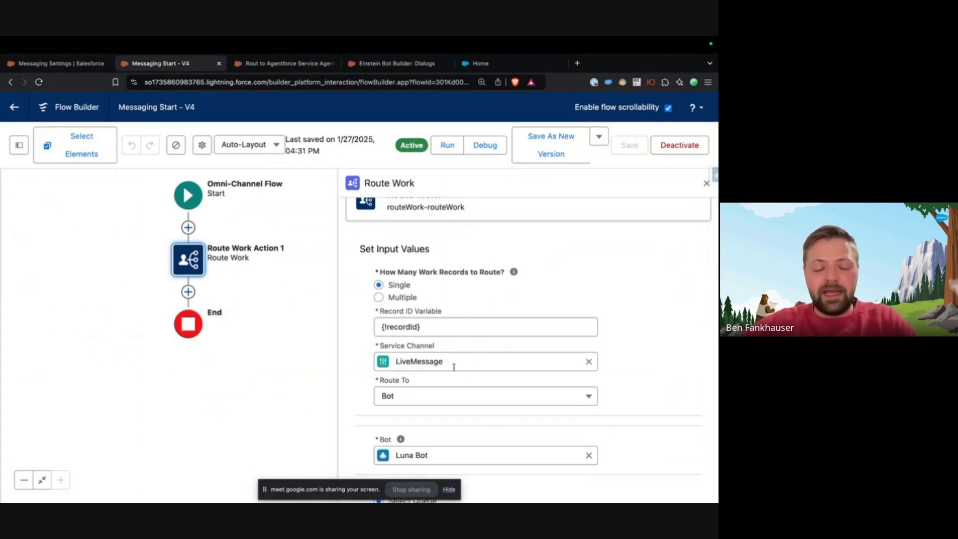
Change the Route Work target from Luna Bot to the Agentforce Service Agent.
scroll(471, 289, "down", 2)
scroll(447, 389, "down", 1)
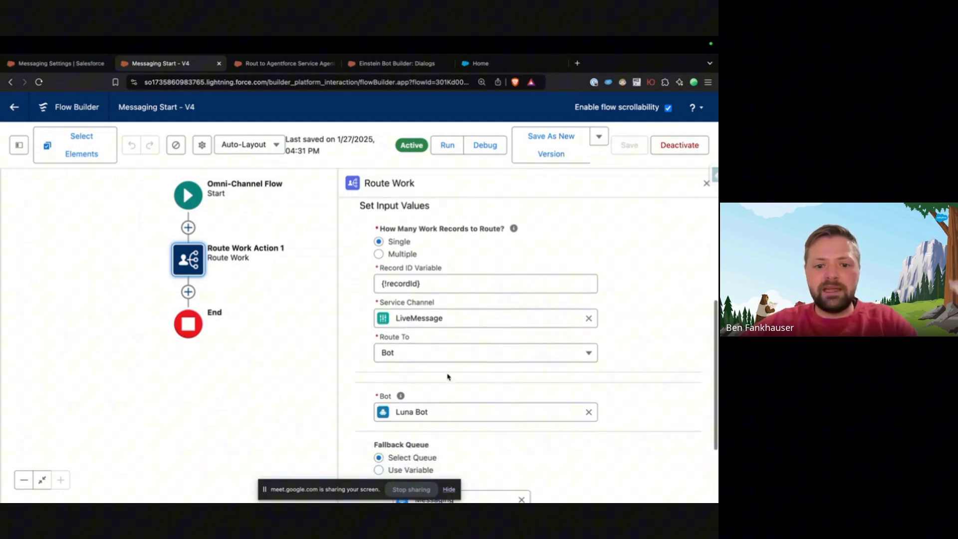
left_click(438, 353)
left_click(486, 464)
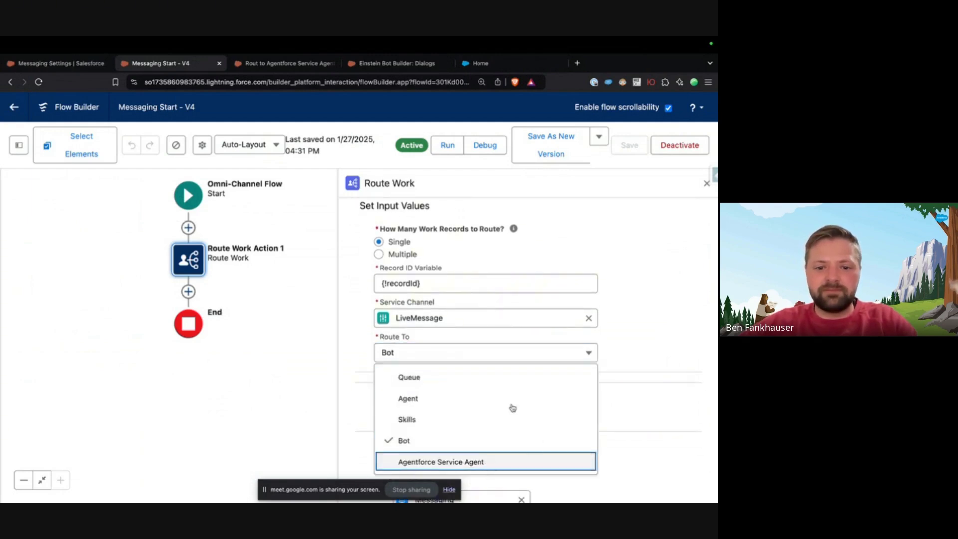
left_click(410, 413)
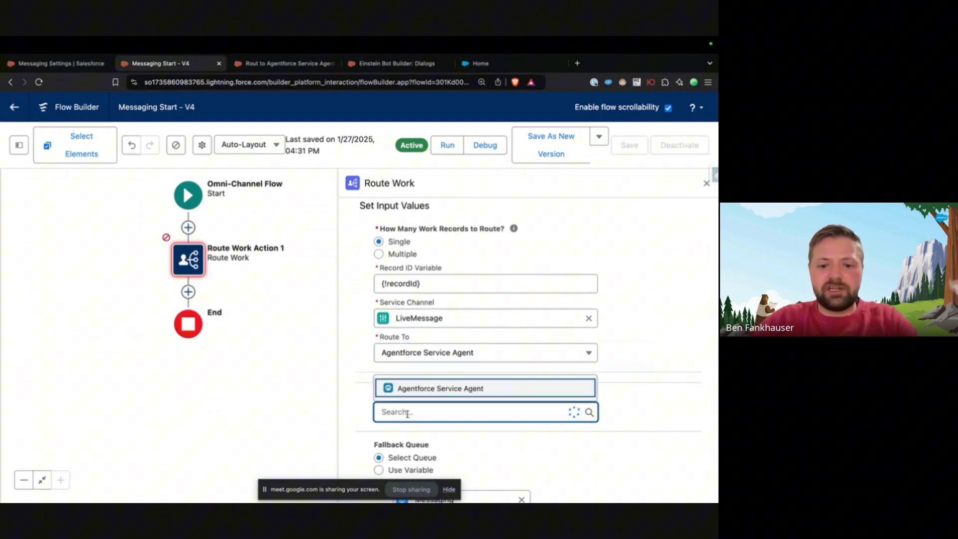
left_click(443, 389)
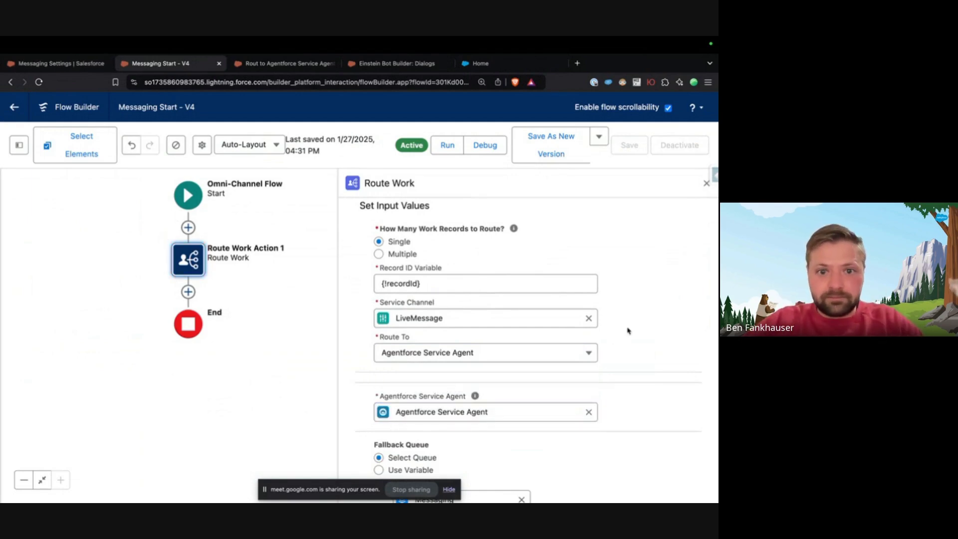
Save the Messaging Start flow as a new version and activate Version 5.
left_click(533, 144)
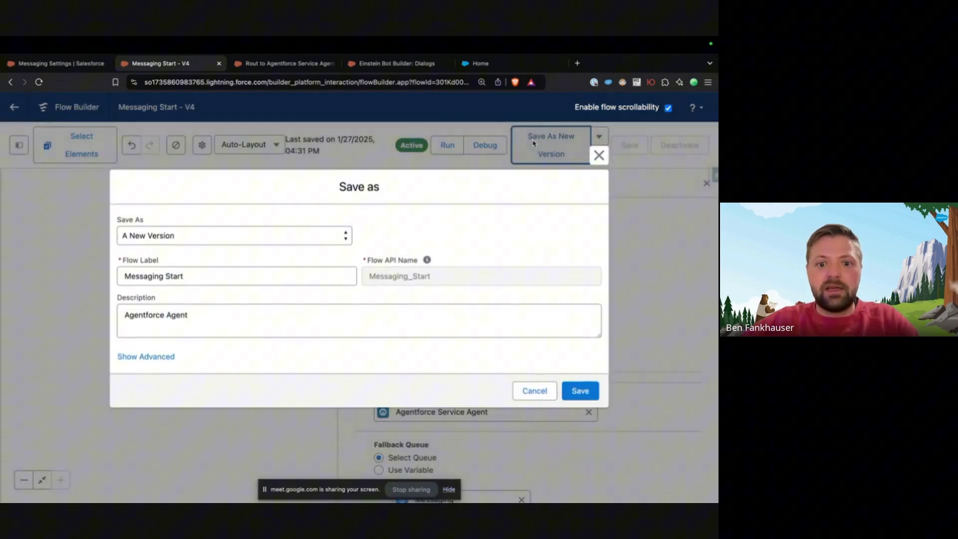
left_click(585, 394)
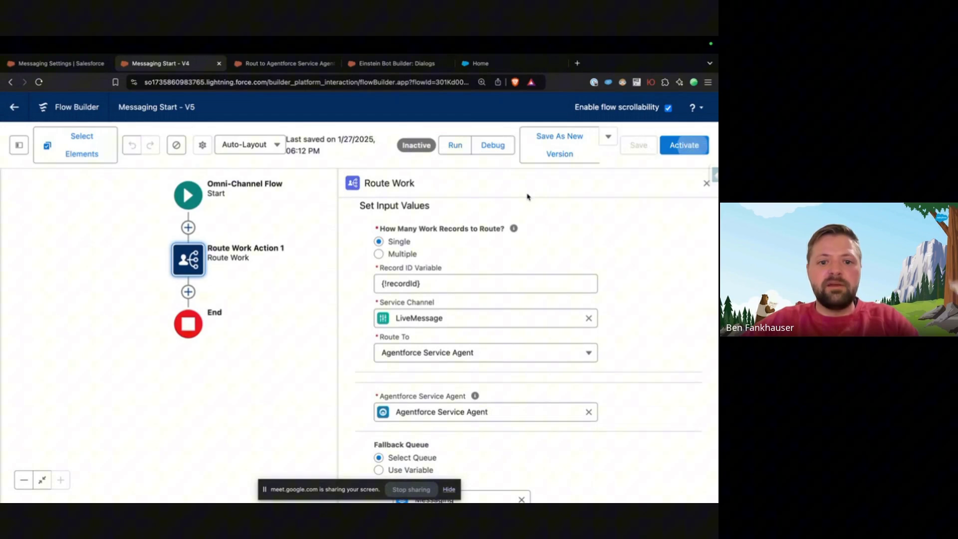
left_click(684, 144)
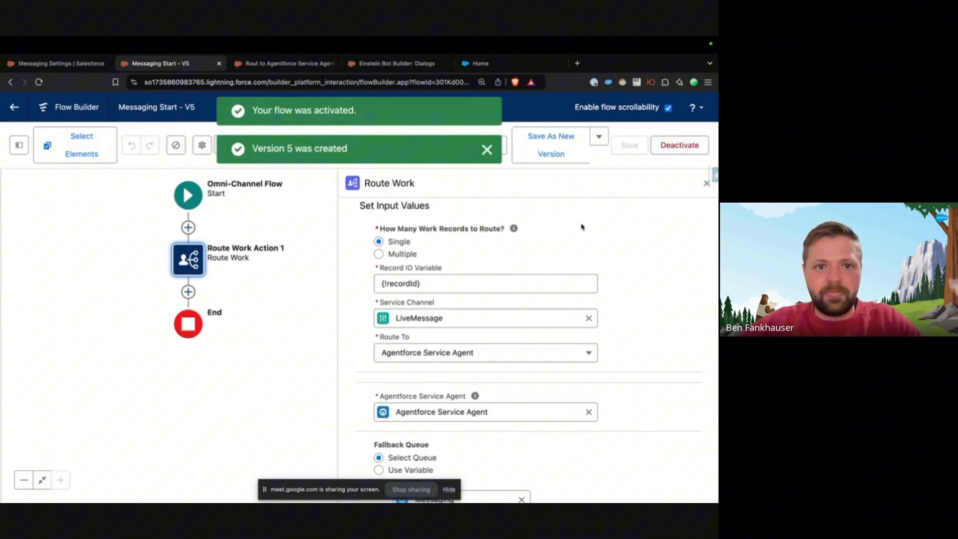
Reload the help center, end the old conversation, and start a new chat joined directly by Agentforce Service Agent.
left_click(477, 63)
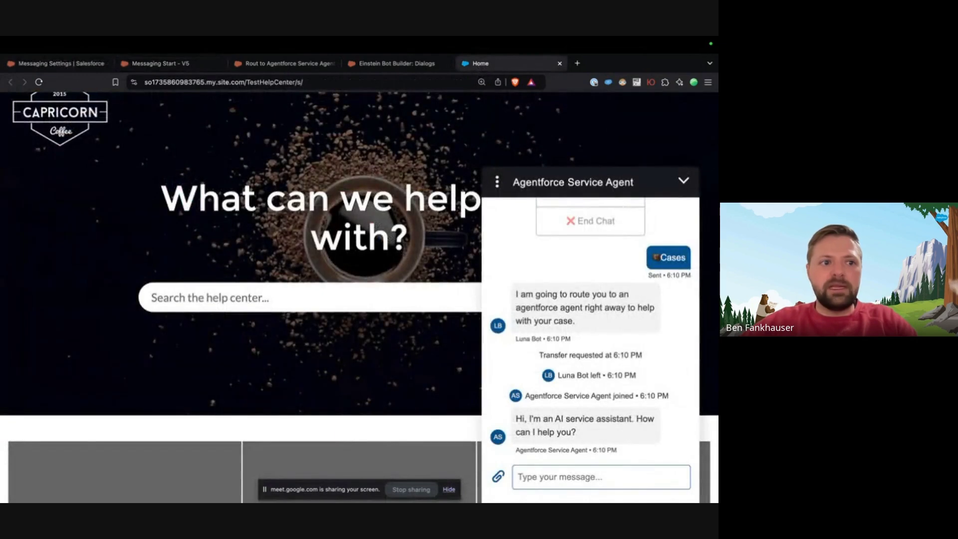
left_click(39, 82)
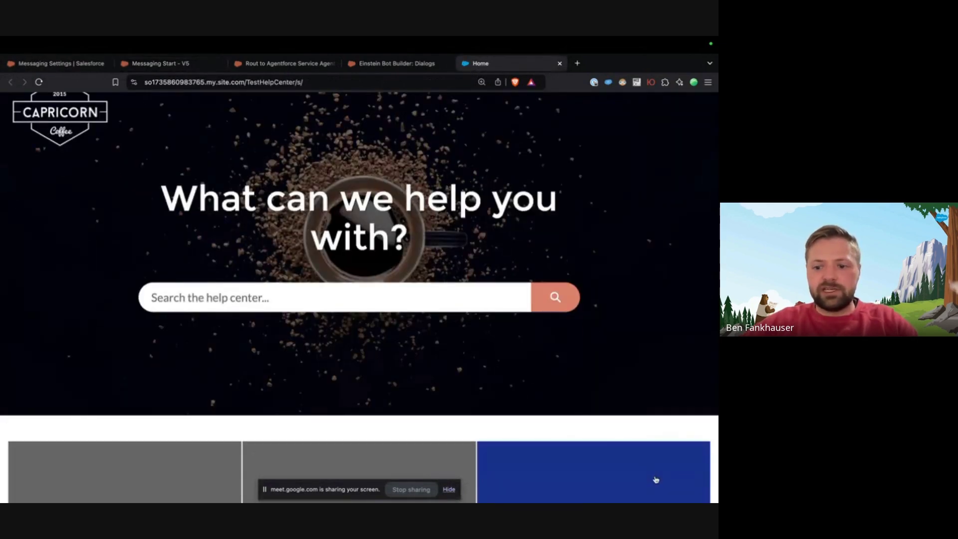
left_click(679, 469)
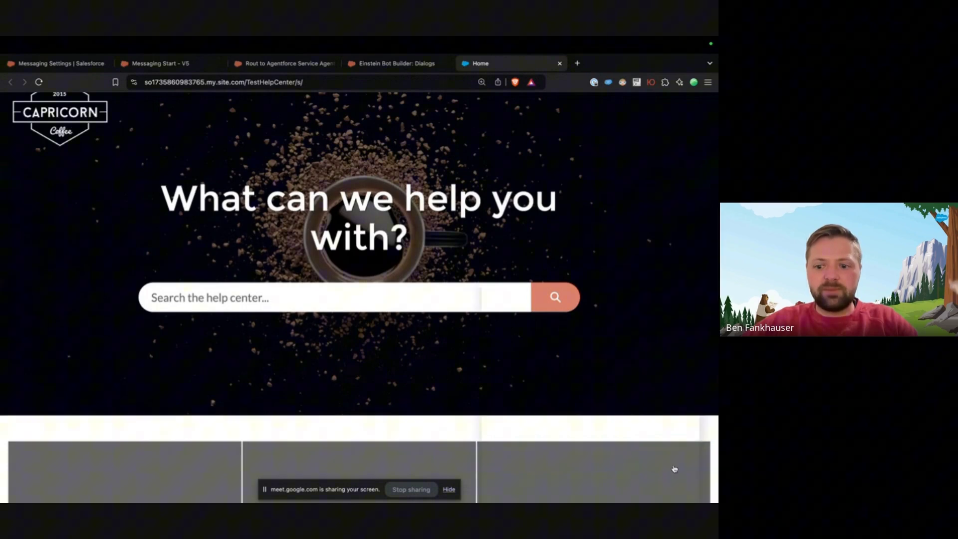
left_click(497, 182)
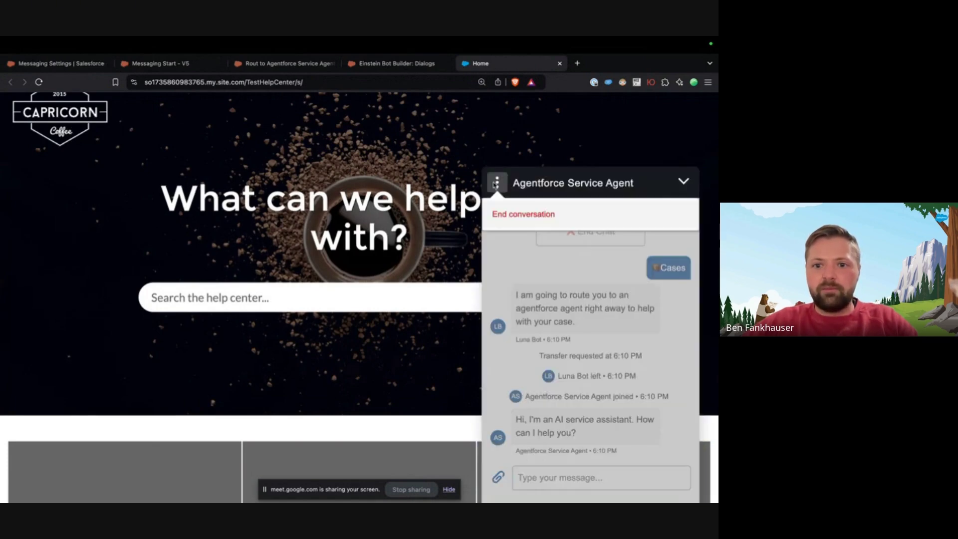
left_click(538, 219)
left_click(684, 182)
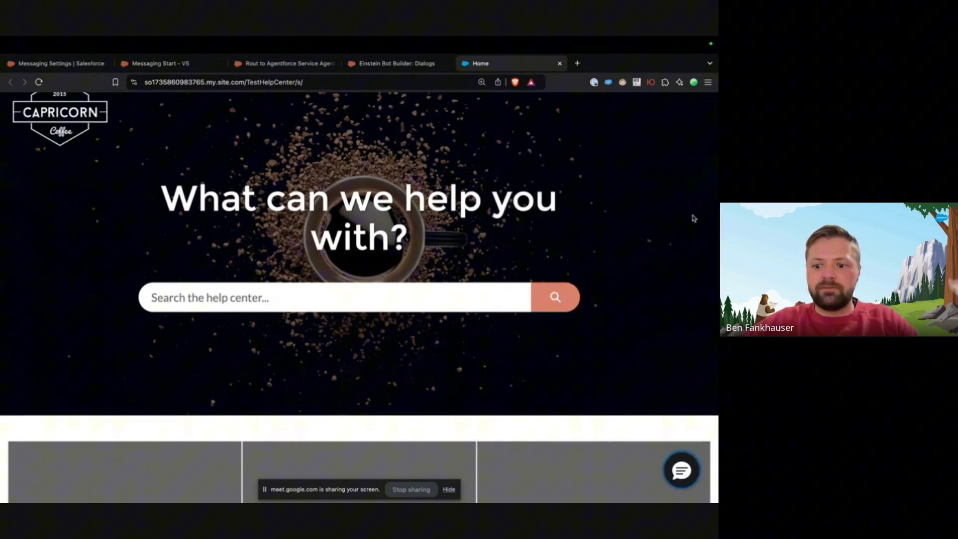
left_click(684, 471)
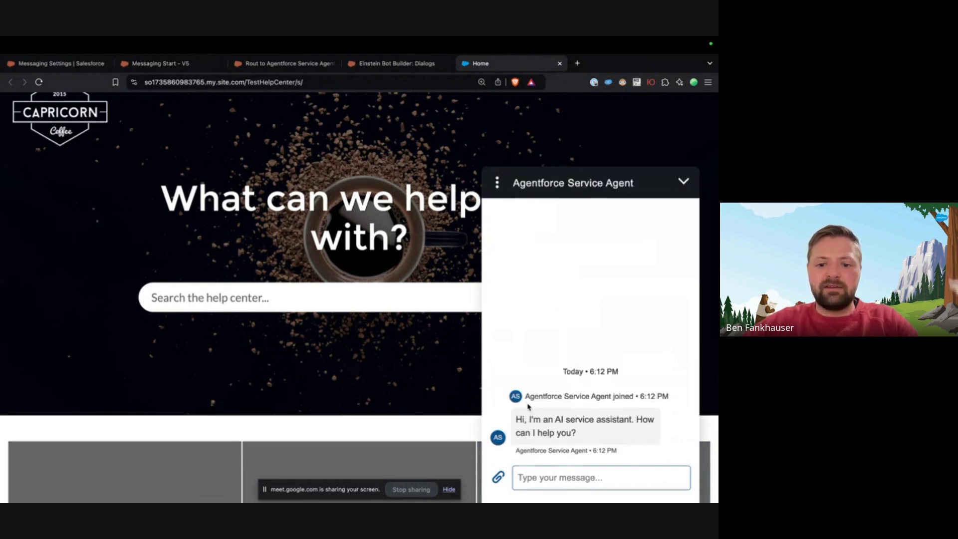
left_click_drag(526, 395, 636, 394)
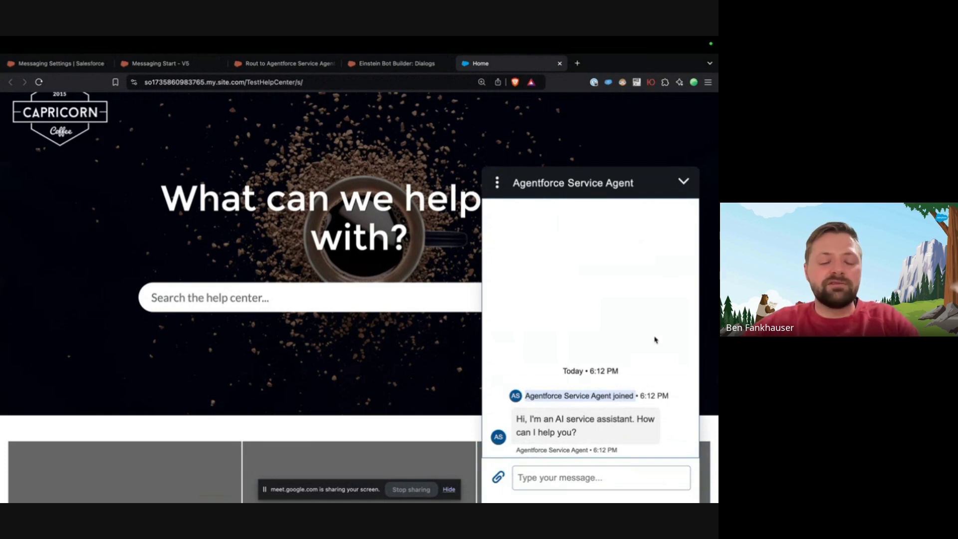